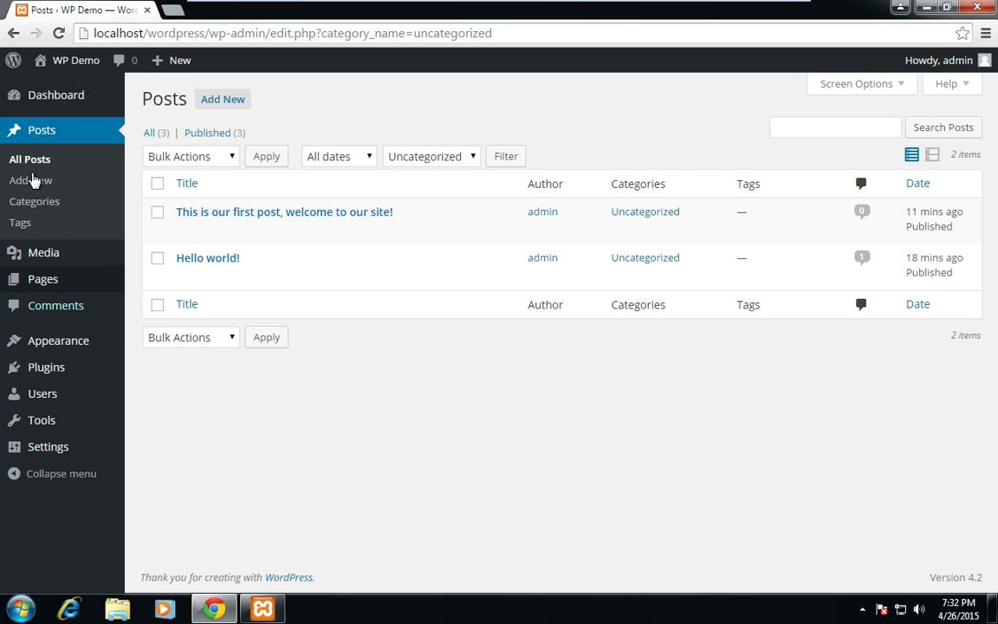
Go to Settings > Discussion in the WordPress admin sidebar
left_click(31, 451)
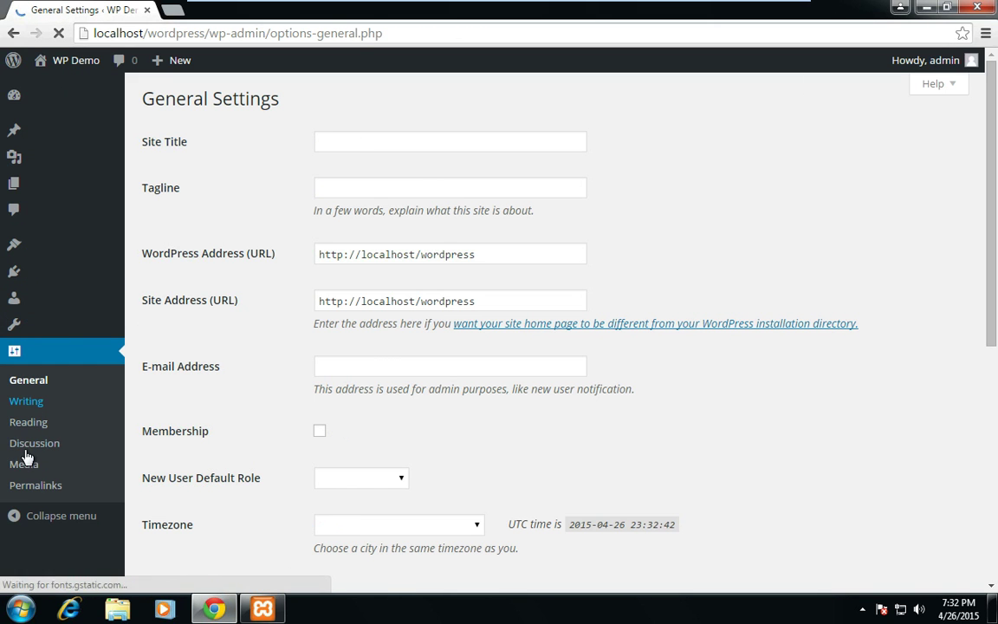
left_click(26, 448)
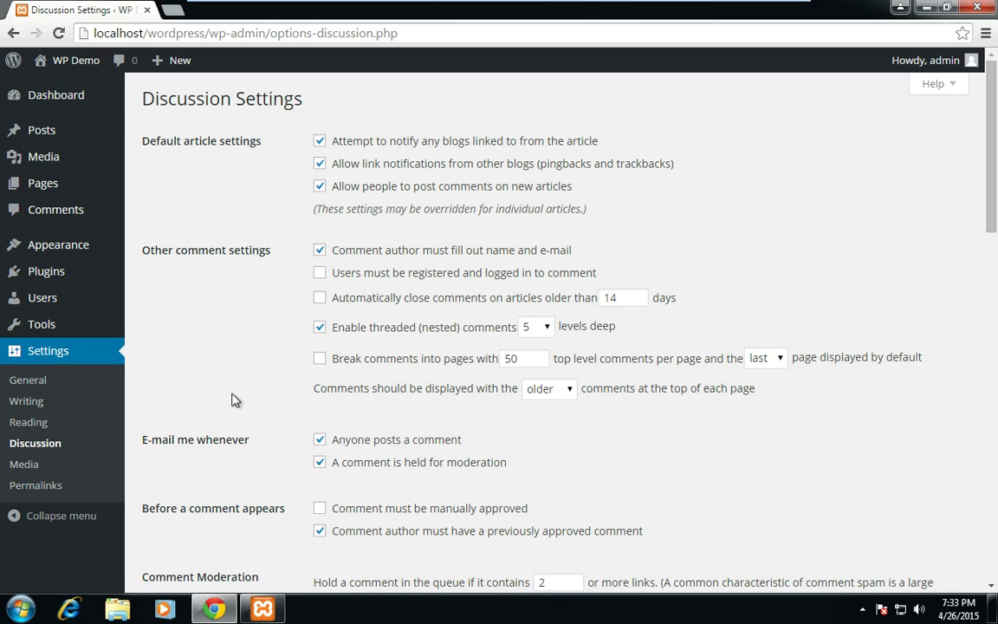
scroll(232, 400, "down", 3)
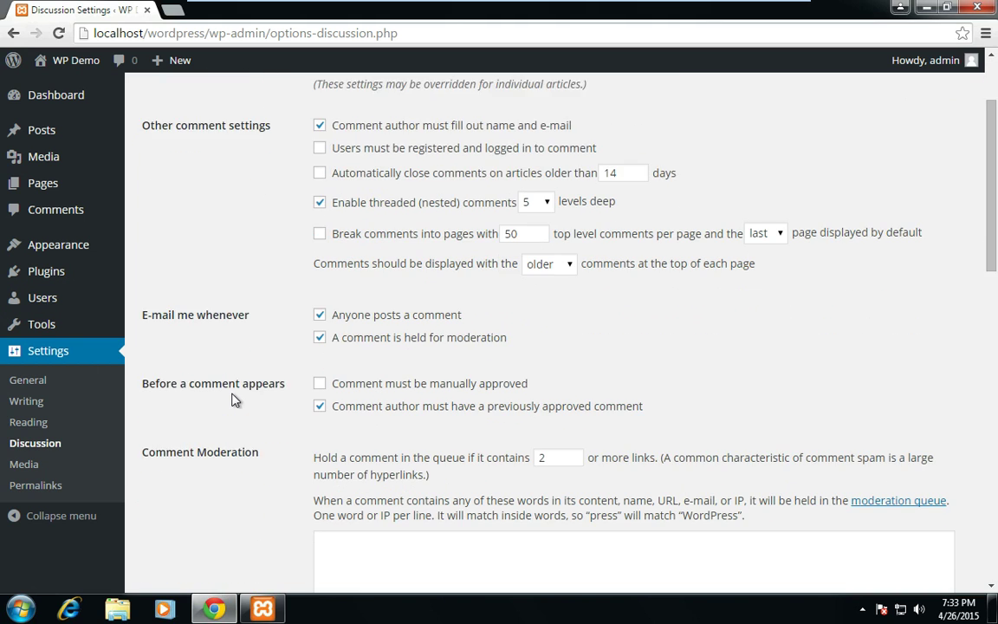
scroll(232, 400, "down", 1)
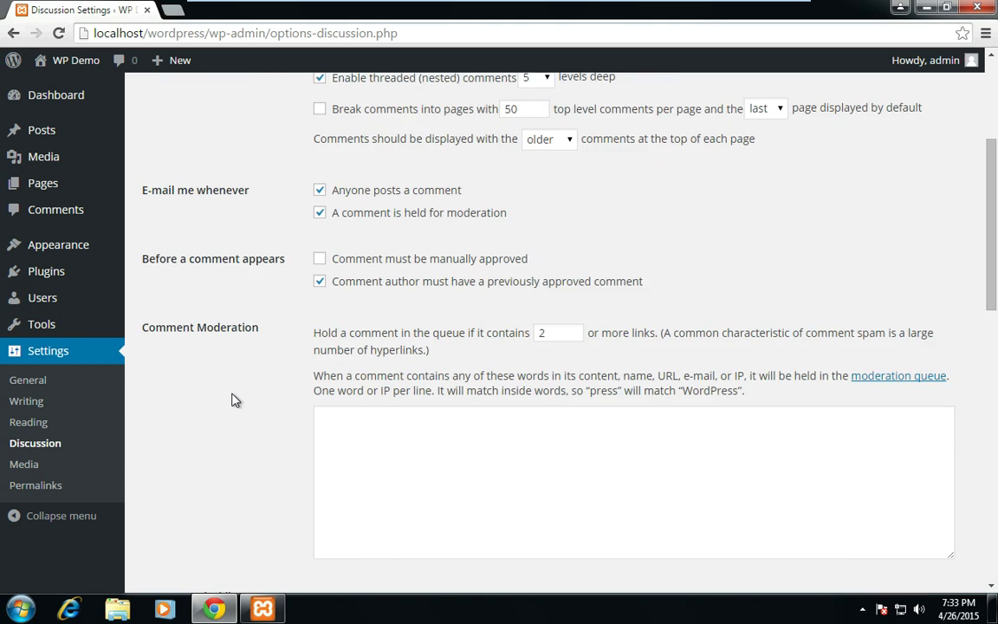
scroll(232, 400, "down", 2)
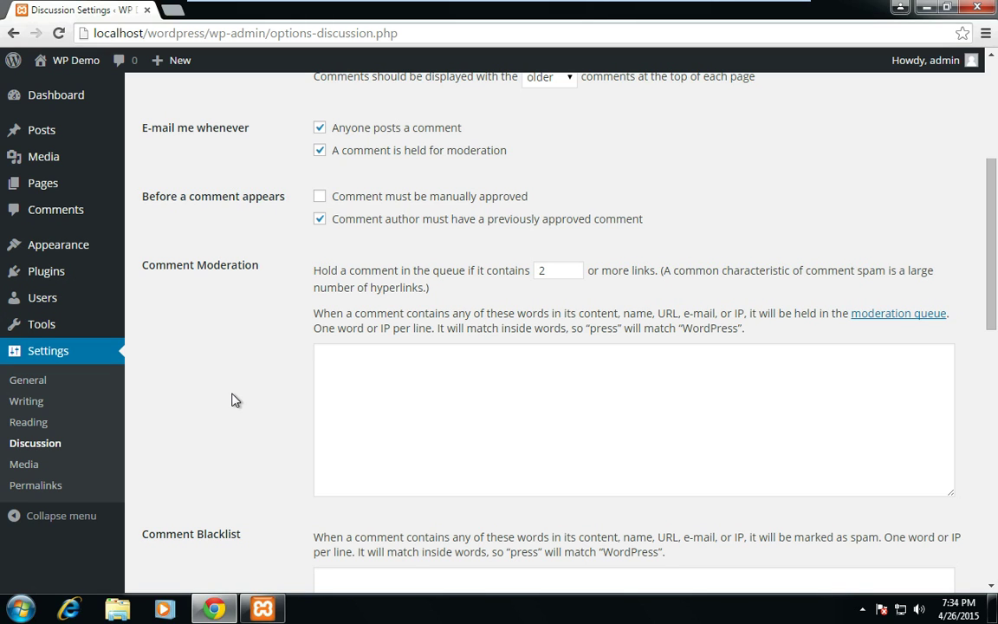
scroll(232, 400, "down", 1)
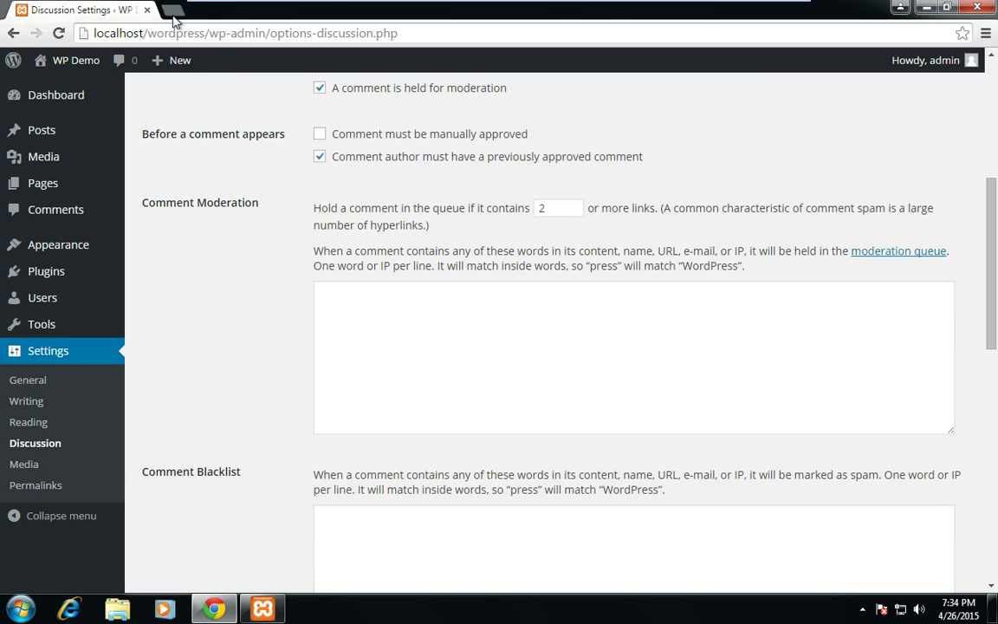
In a new tab, go to akismet.com and start the Basic plan sign-up
left_click(176, 10)
type("akismet.com")
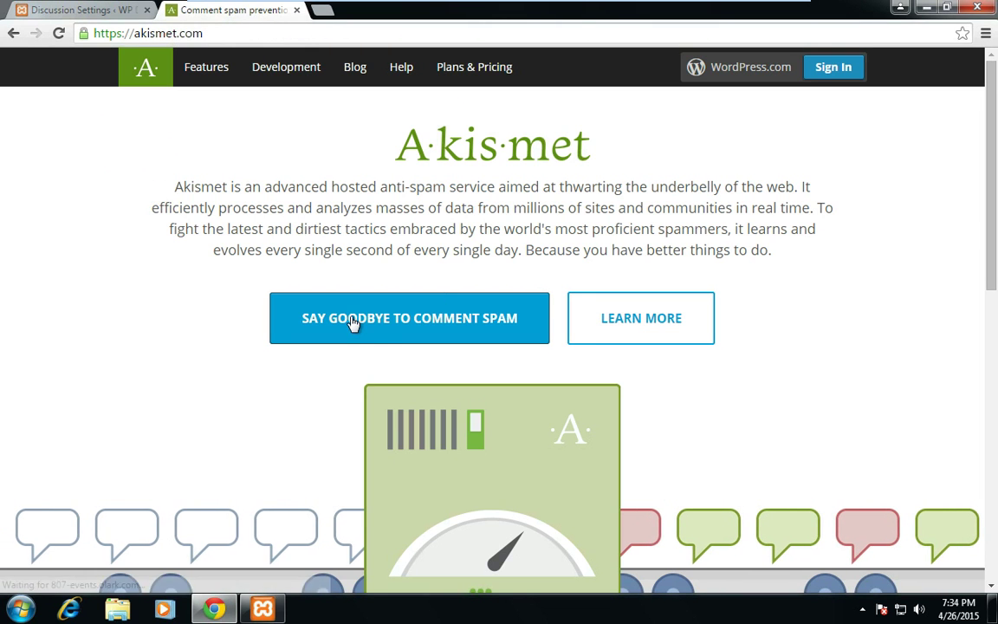
left_click(351, 321)
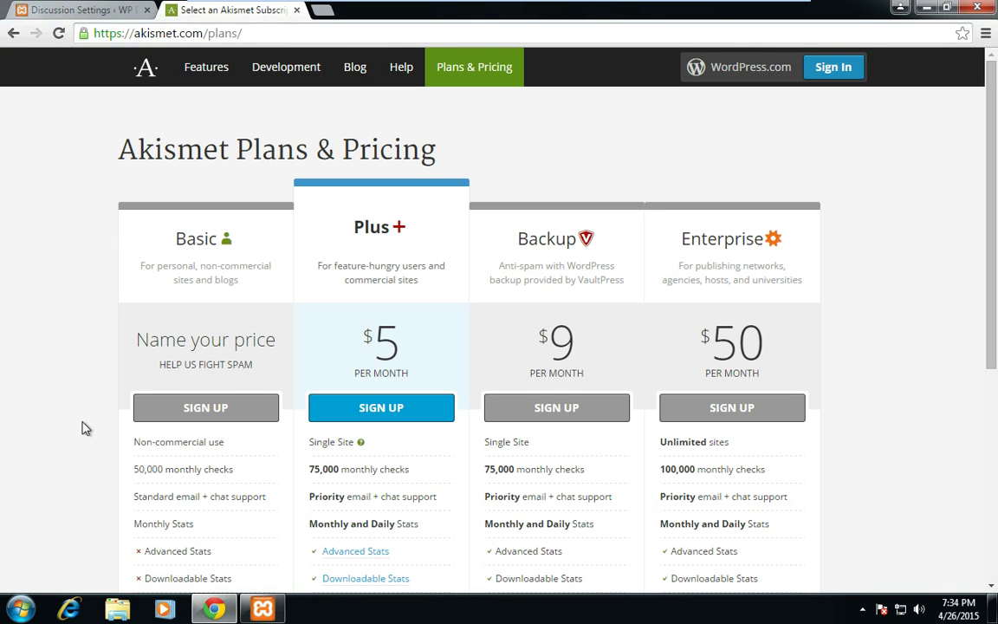
scroll(84, 428, "down", 2)
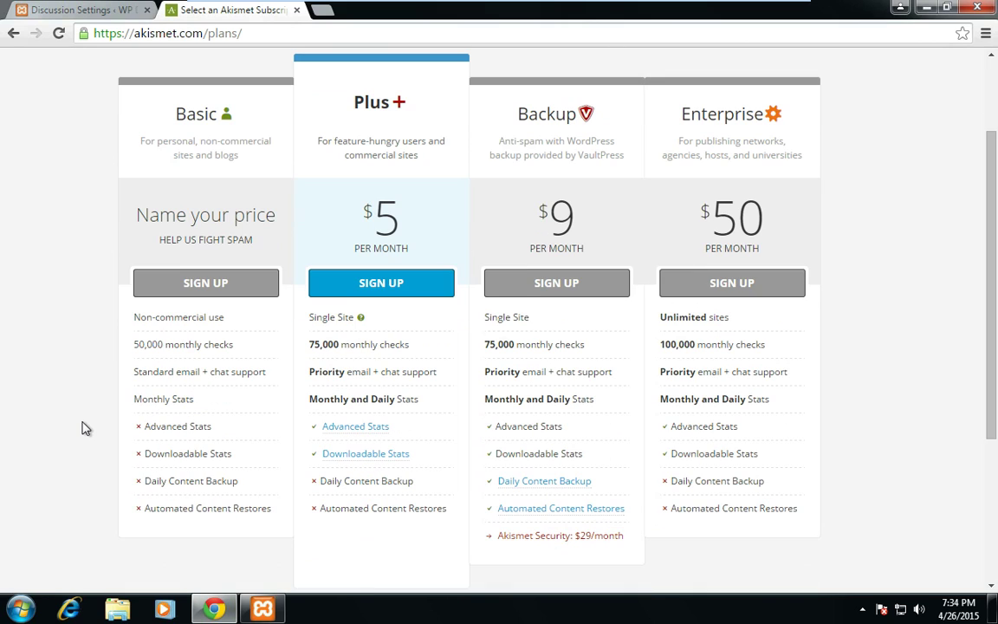
left_click(183, 286)
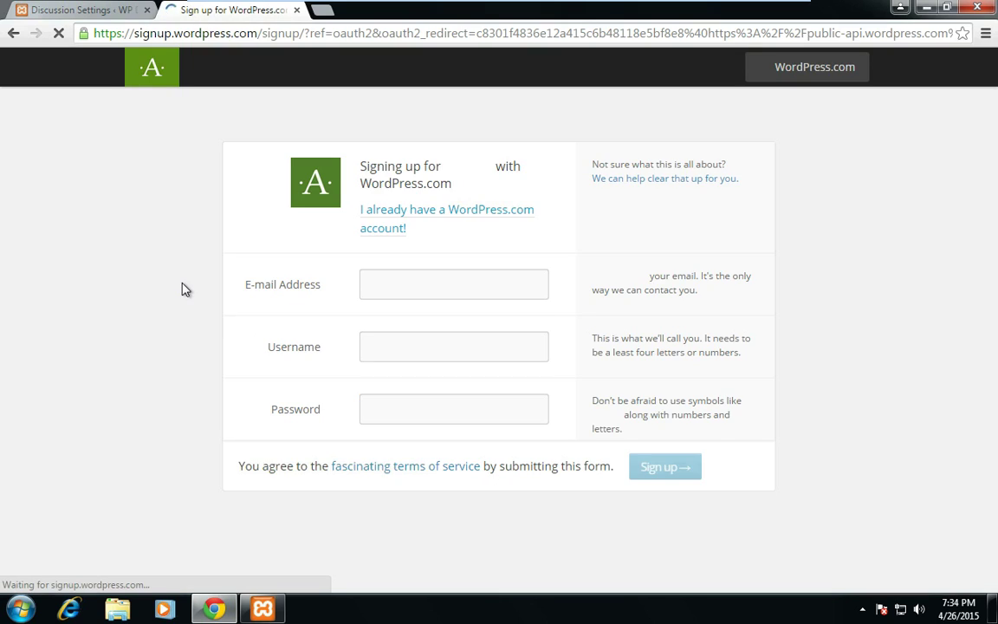
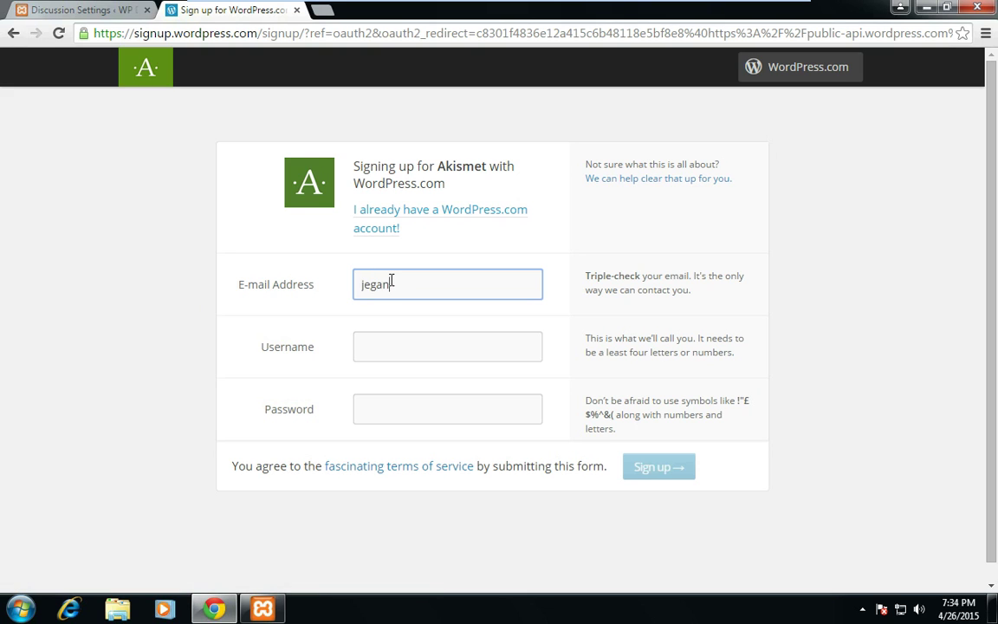
Fill in the account e-mail, a corrected username and password, and submit the WordPress.com sign-up
key("Tab")
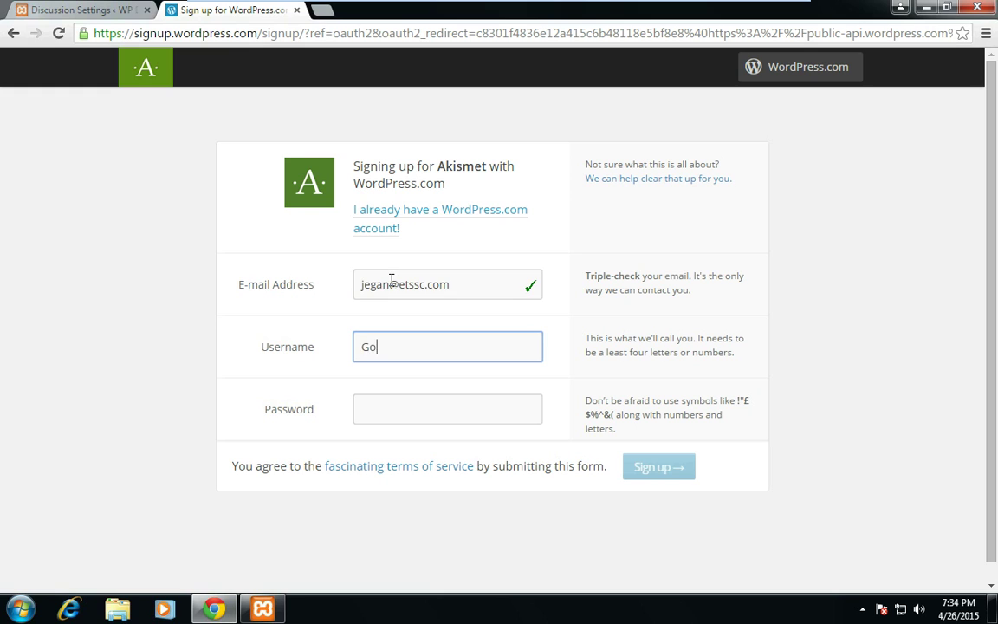
key("Tab")
key("shift+Tab")
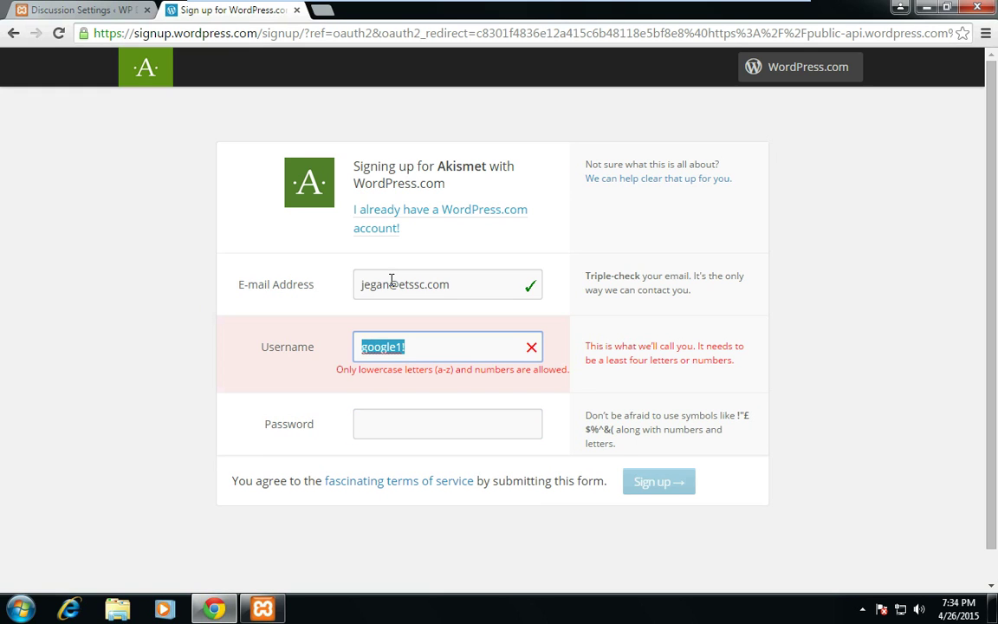
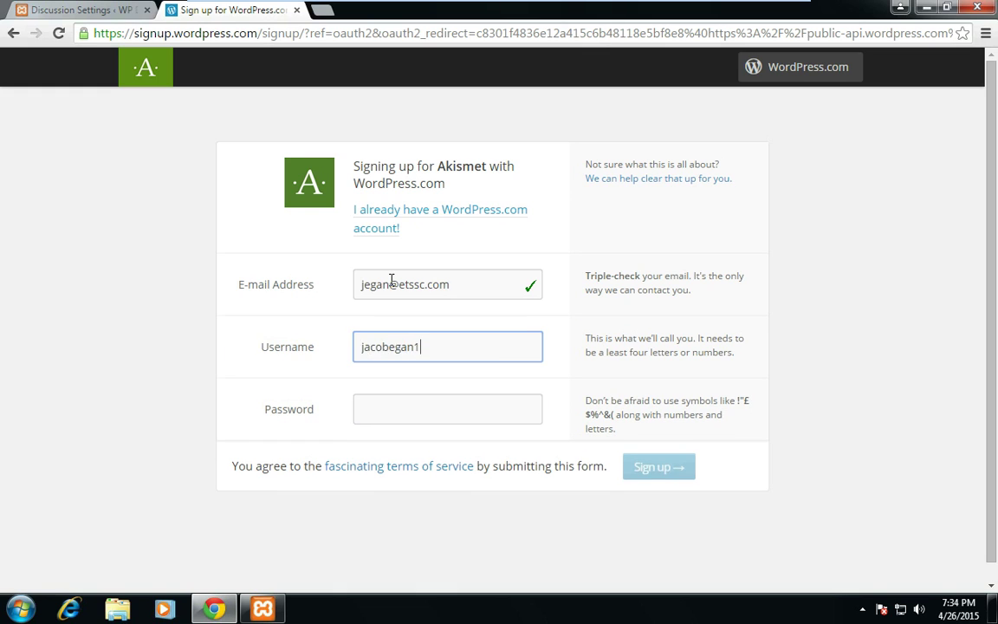
key("Tab")
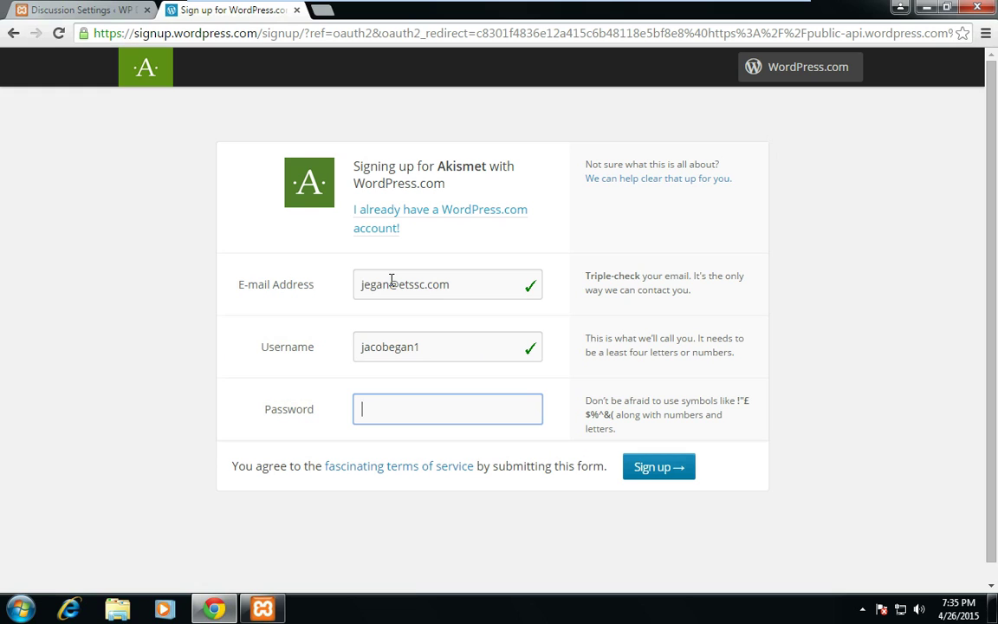
left_click(664, 469)
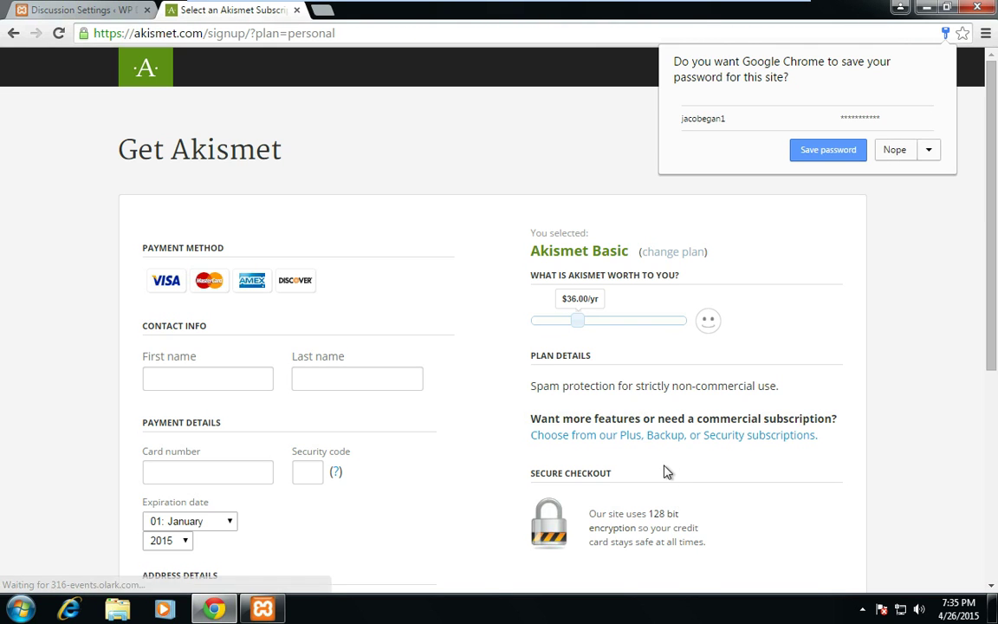
left_click(896, 152)
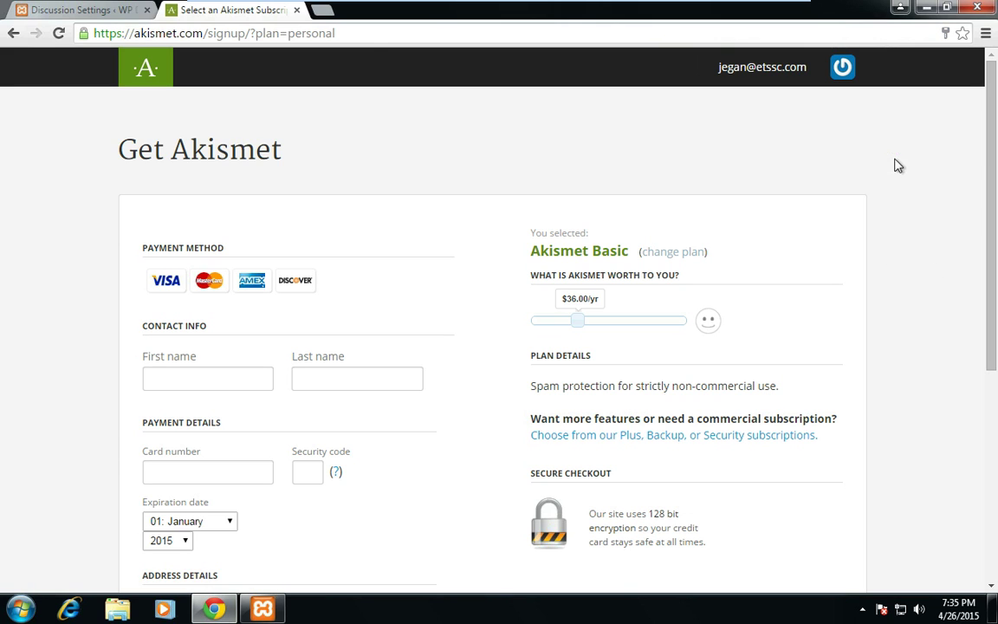
Open the mail.etssc.com webmail site in another browser tab
left_click(324, 12)
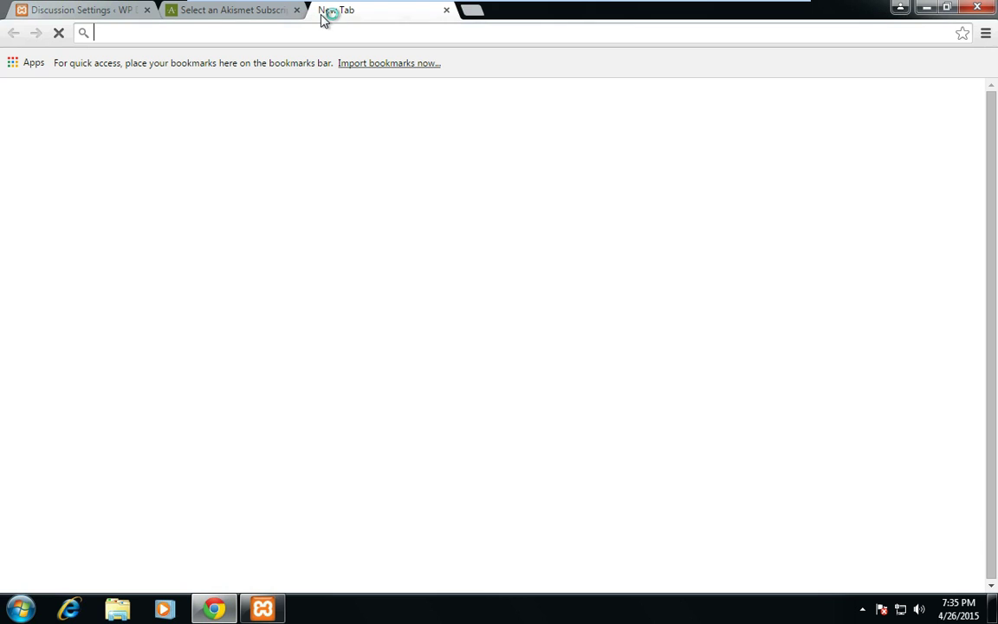
type("mail.ets")
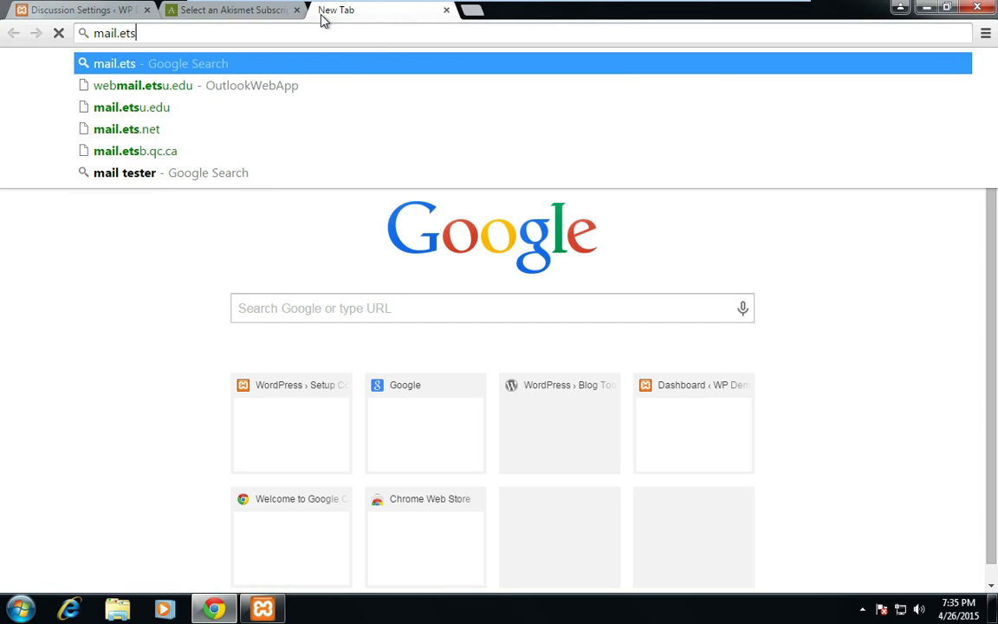
type("sc.com")
key("Return")
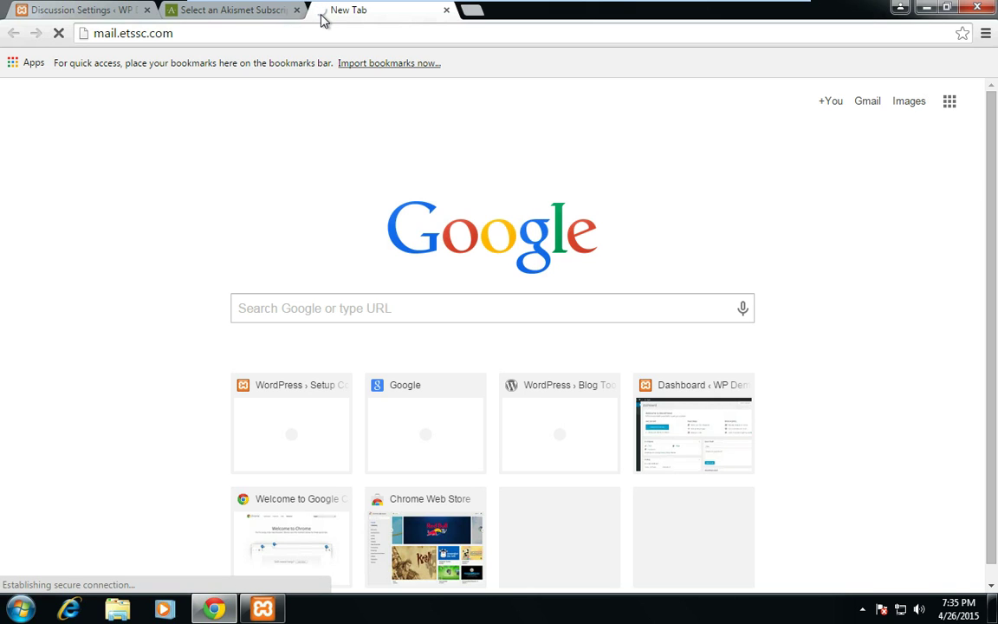
left_click(321, 31)
left_click(321, 31)
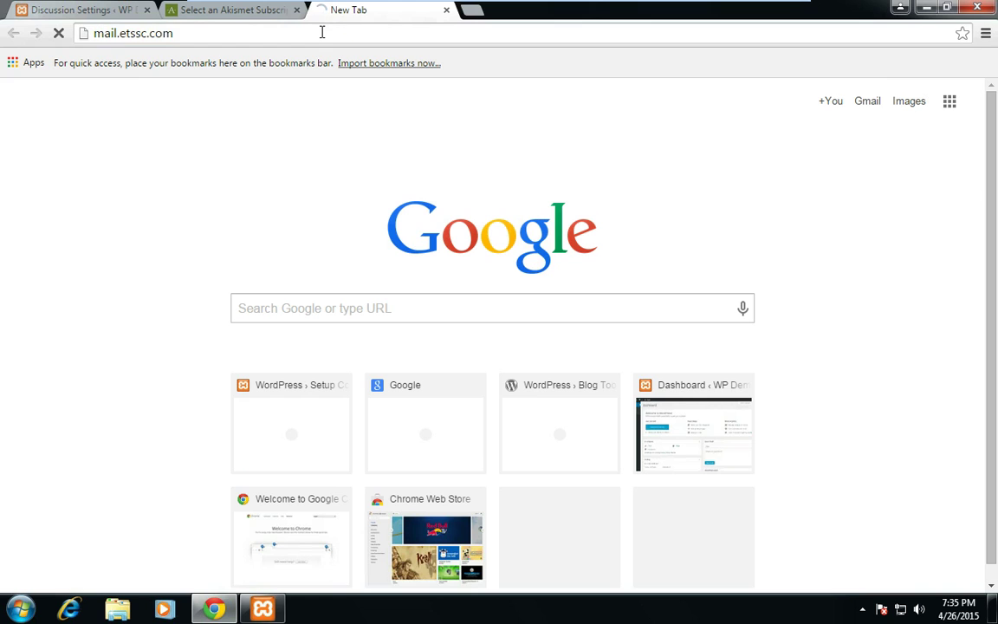
Log in to webmail and follow the WordPress.com activation email's Activate Account link
key("Tab")
type("*******")
key("Return")
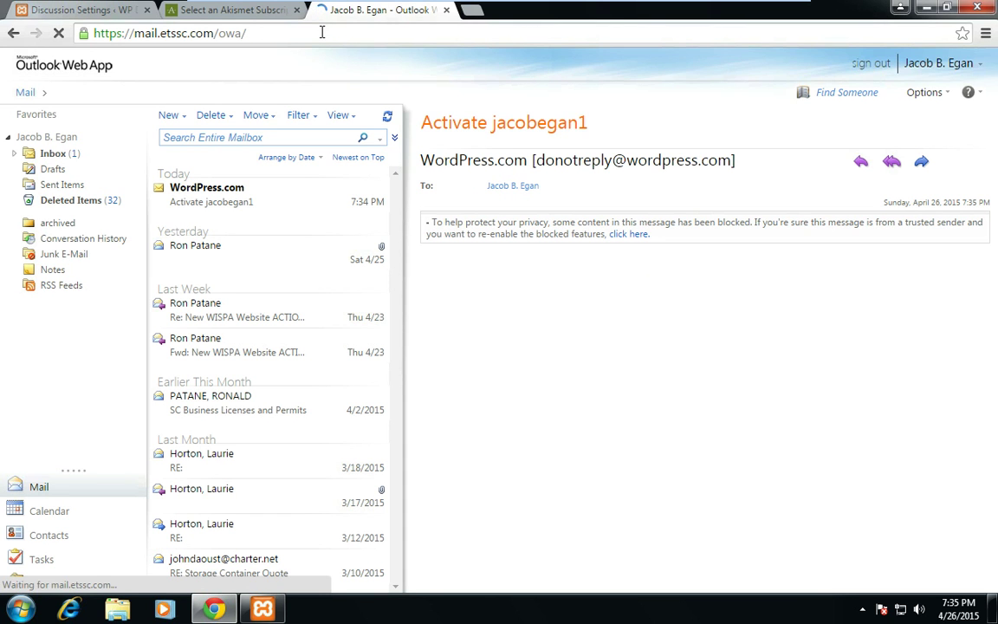
left_click(237, 197)
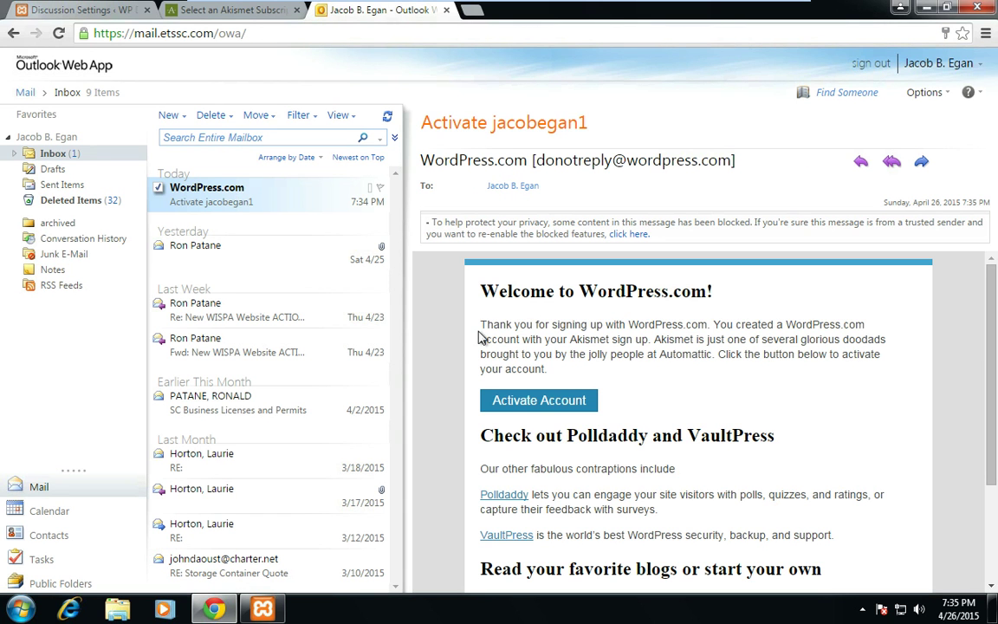
left_click(538, 400)
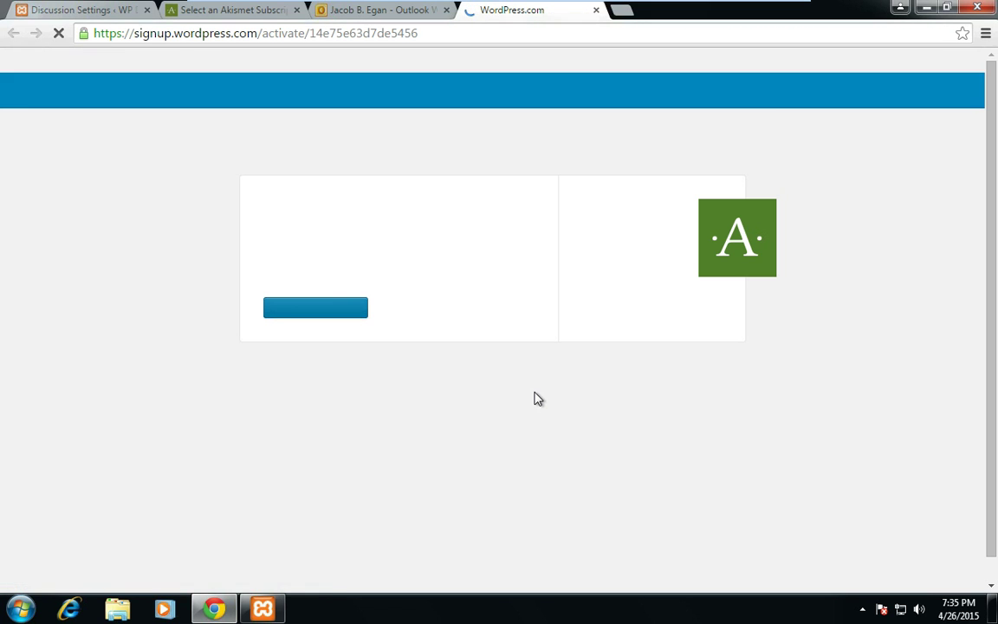
Sign in to Akismet, choose the Basic plan, and slide the price to $0.00/yr
left_click(337, 309)
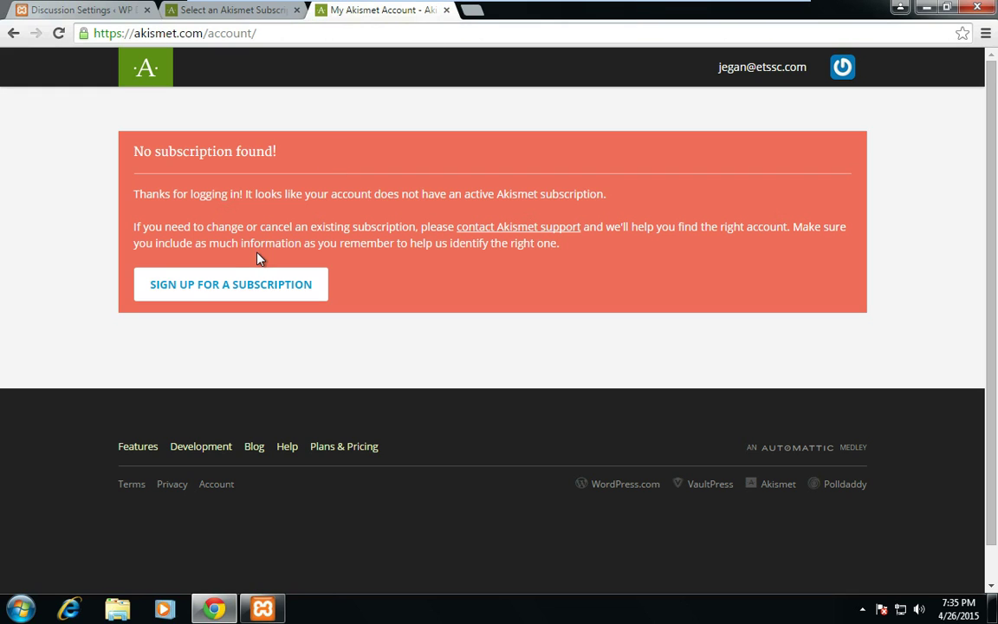
left_click(236, 284)
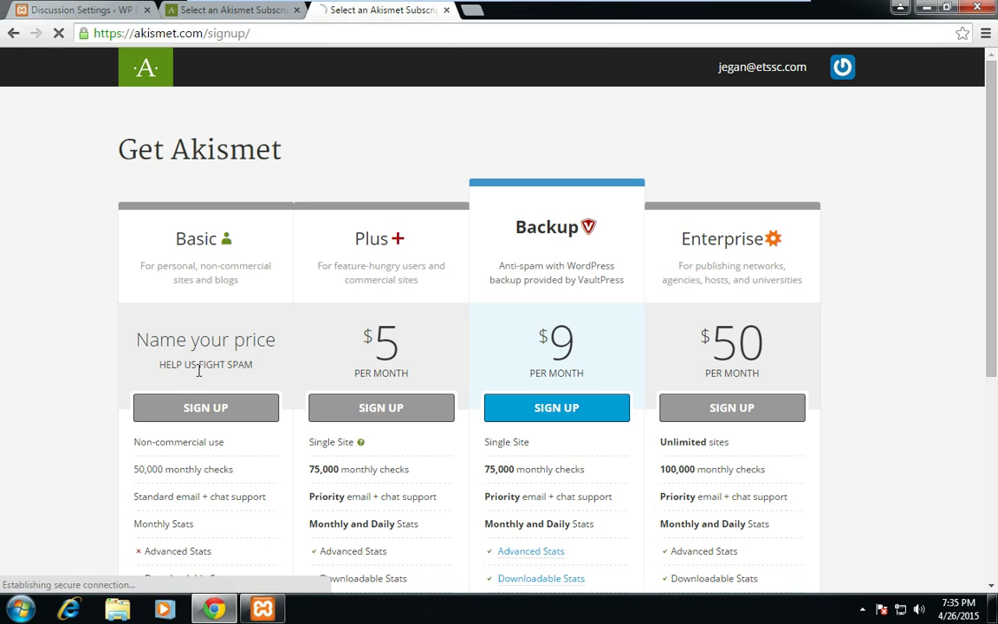
left_click(178, 411)
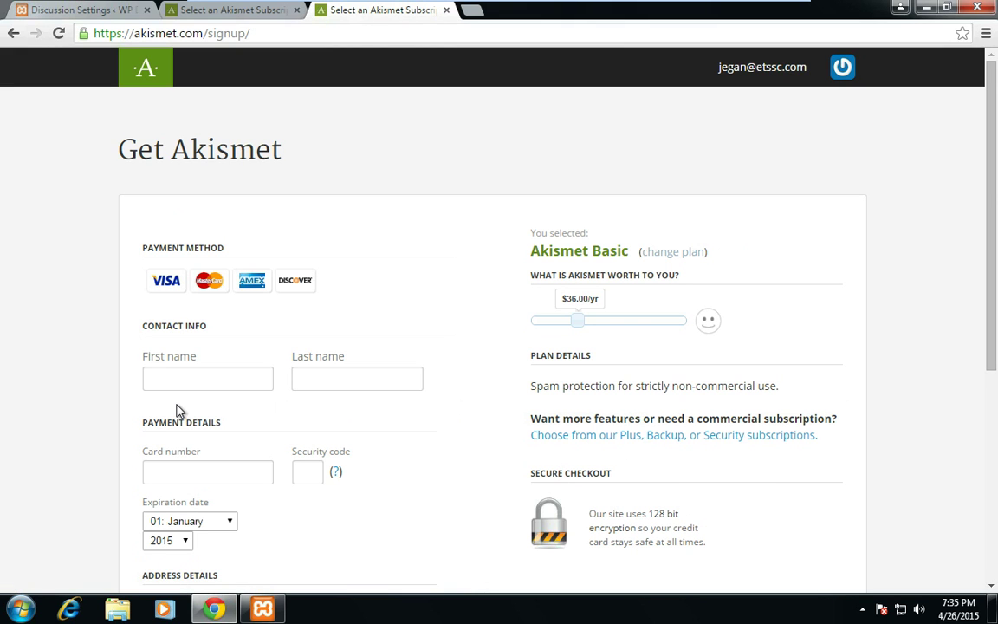
scroll(71, 381, "down", 3)
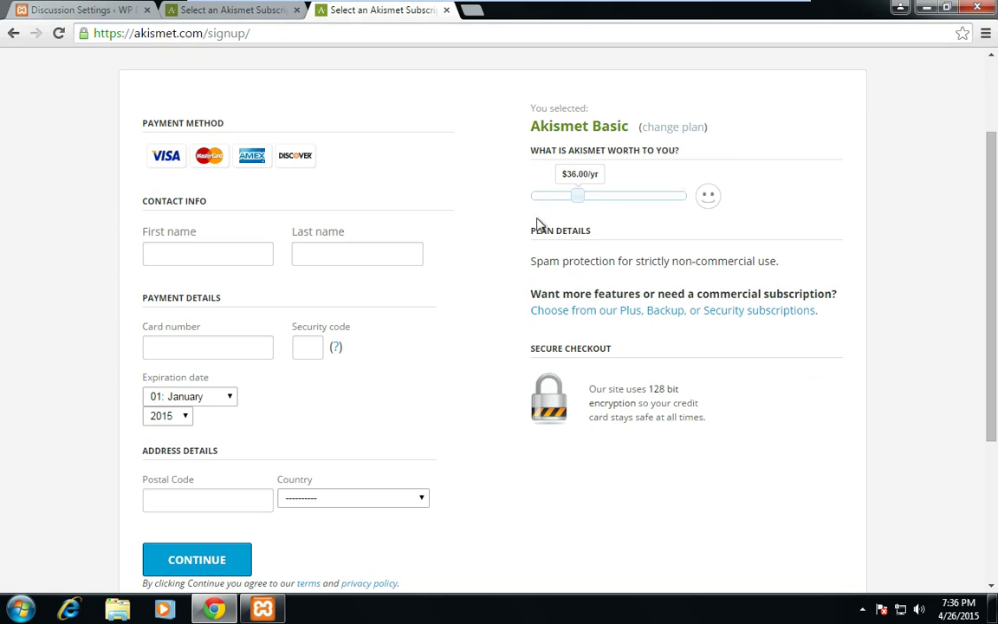
left_click_drag(546, 198, 533, 198)
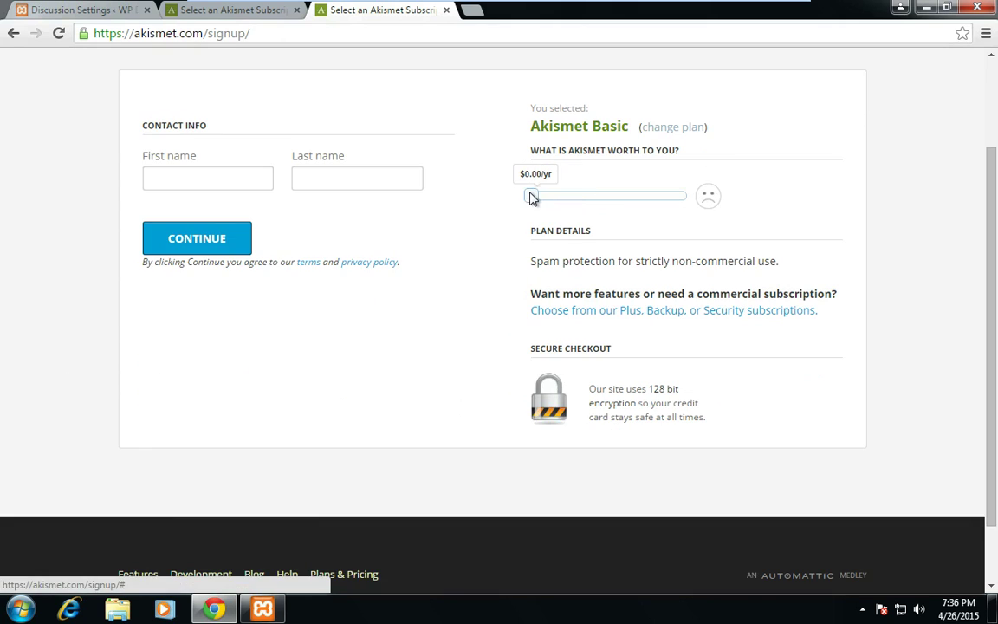
Enter the contact's first and last name, continue, and select the issued API key
left_click(240, 180)
key("Tab")
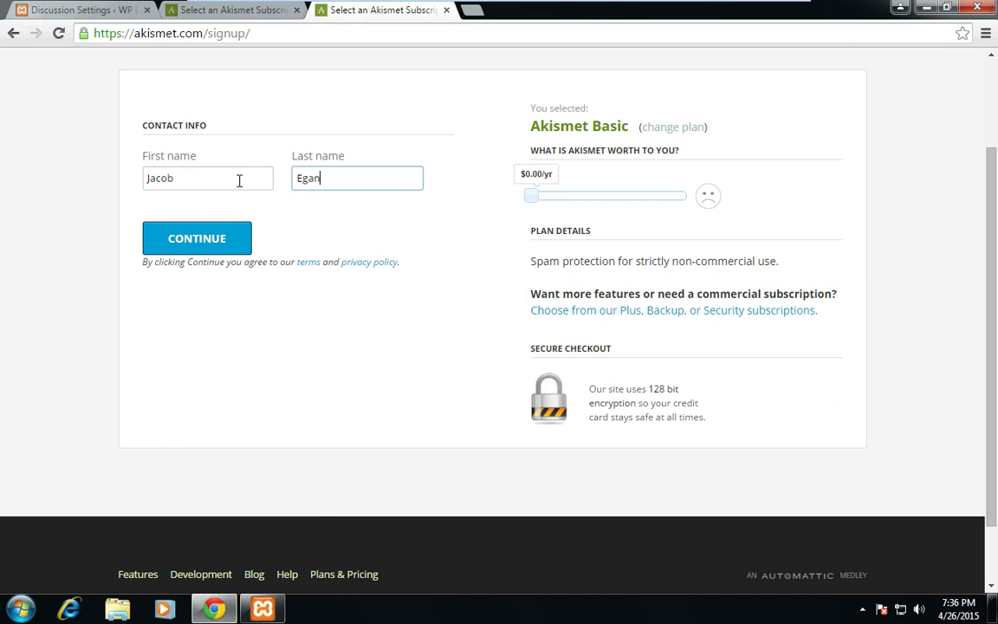
left_click(206, 230)
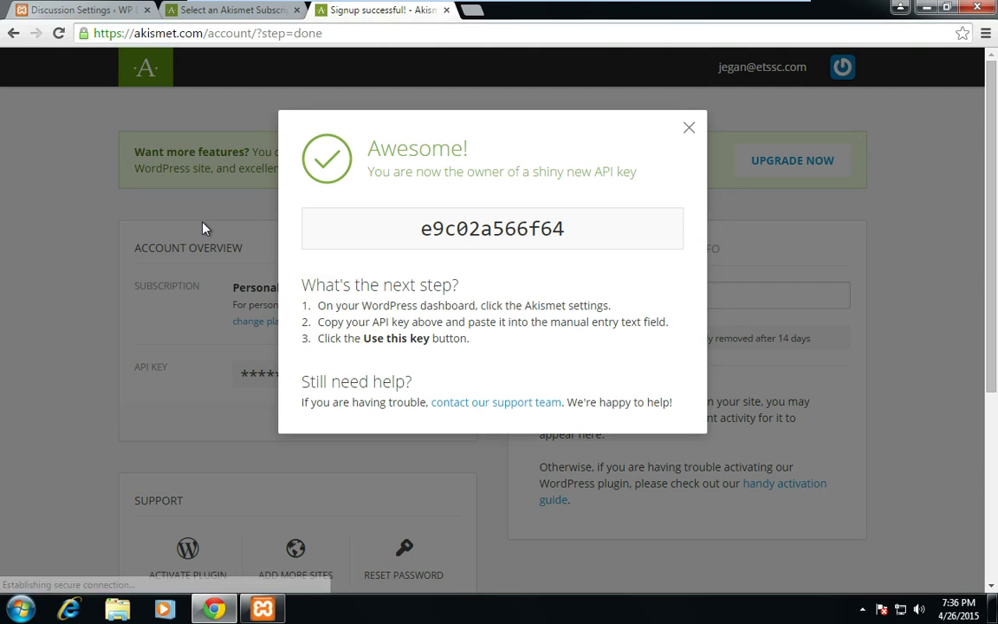
left_click_drag(565, 227, 426, 230)
key("ctrl+c")
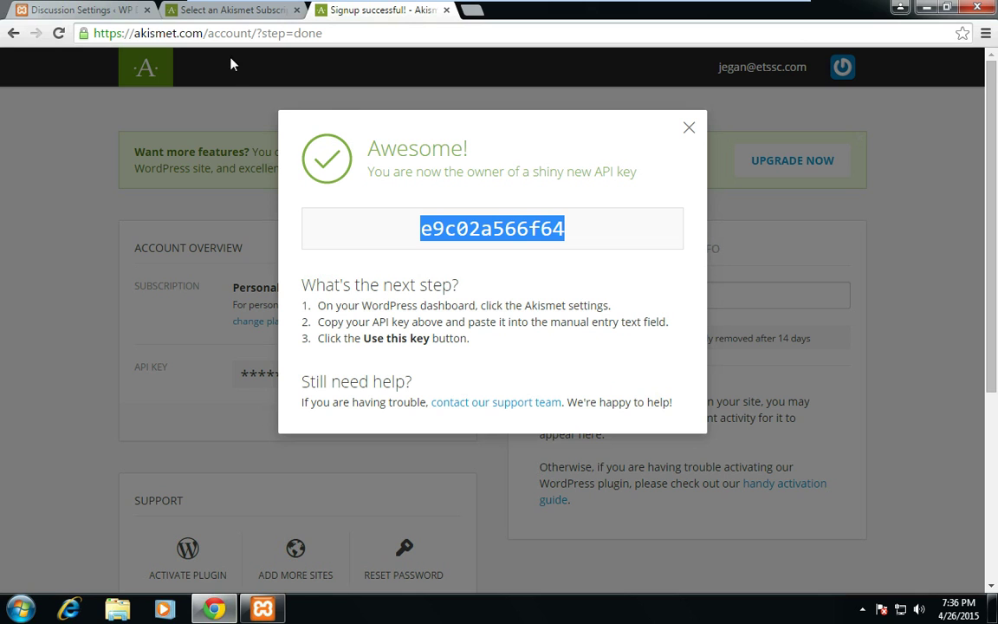
Back in local WordPress, activate Akismet from the Plugins list and open its Settings link
left_click(102, 19)
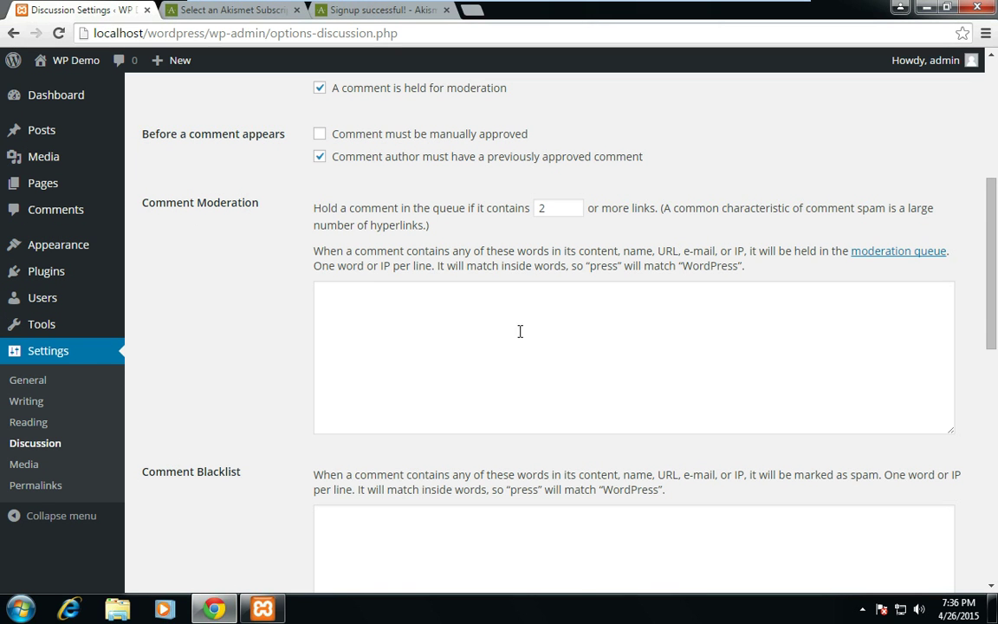
left_click_drag(995, 291, 972, 551)
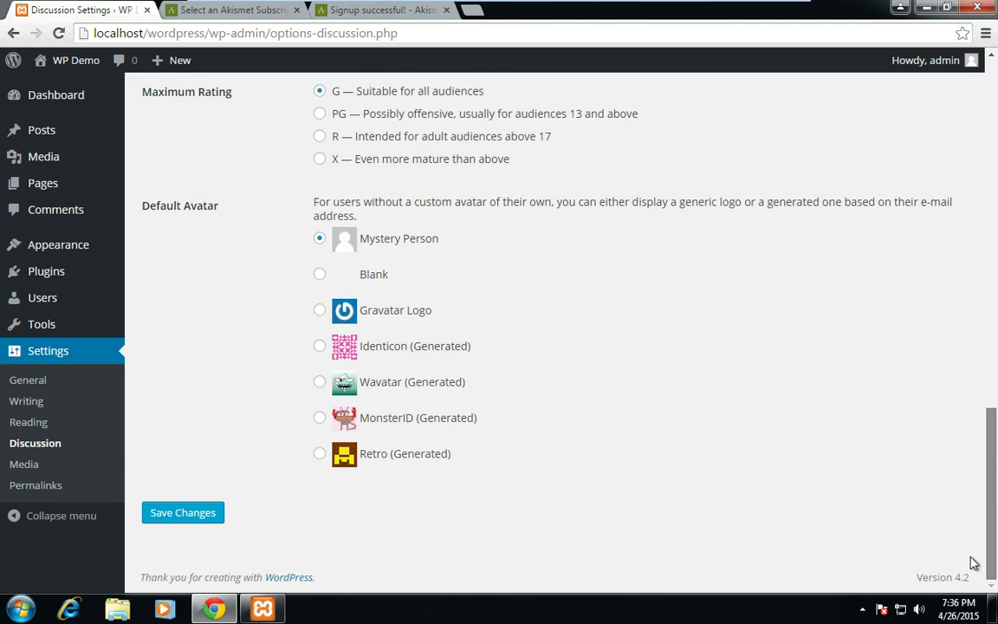
left_click(37, 278)
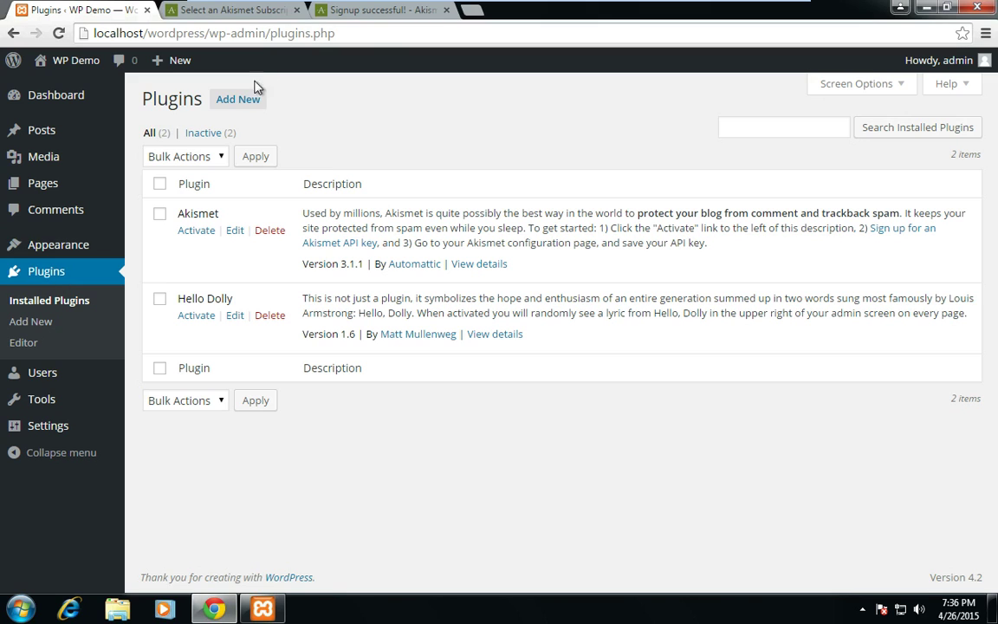
left_click(196, 233)
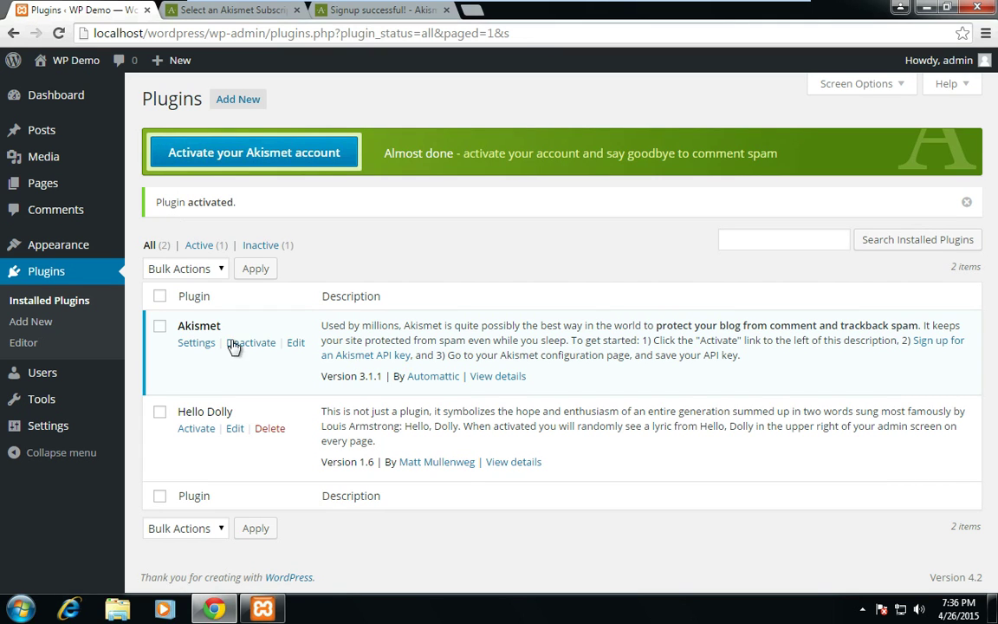
left_click(189, 343)
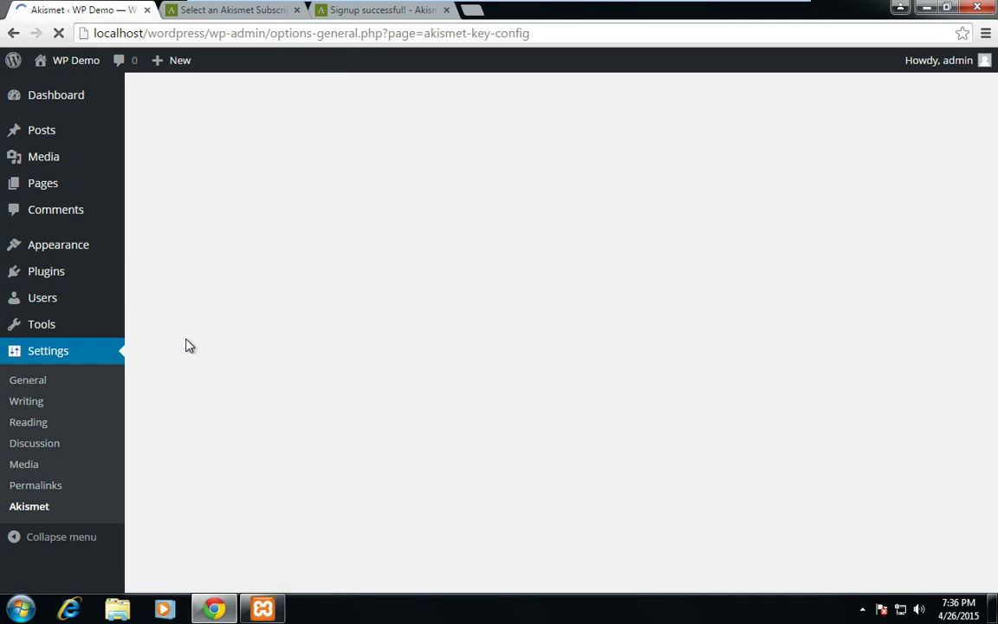
Paste the copied API key into the manual key field, connect with it, and save
left_click(423, 370)
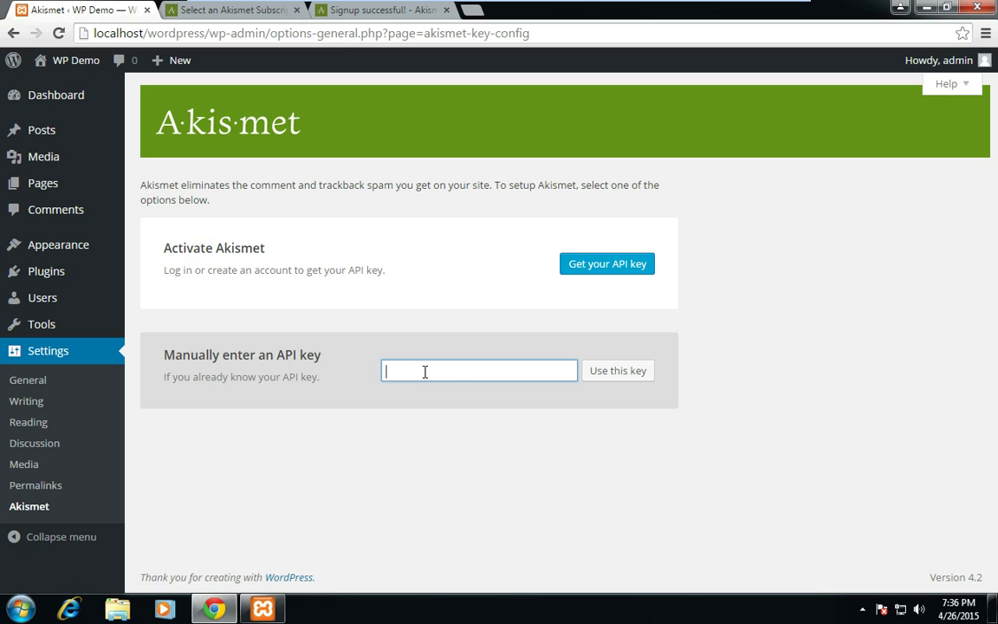
key("ctrl+v")
left_click(637, 376)
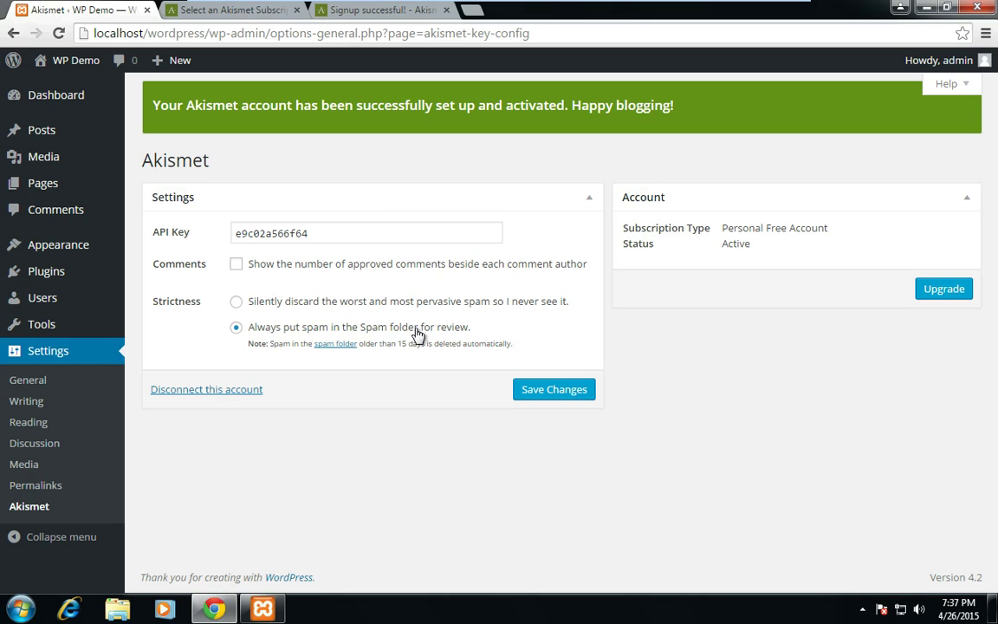
left_click(563, 397)
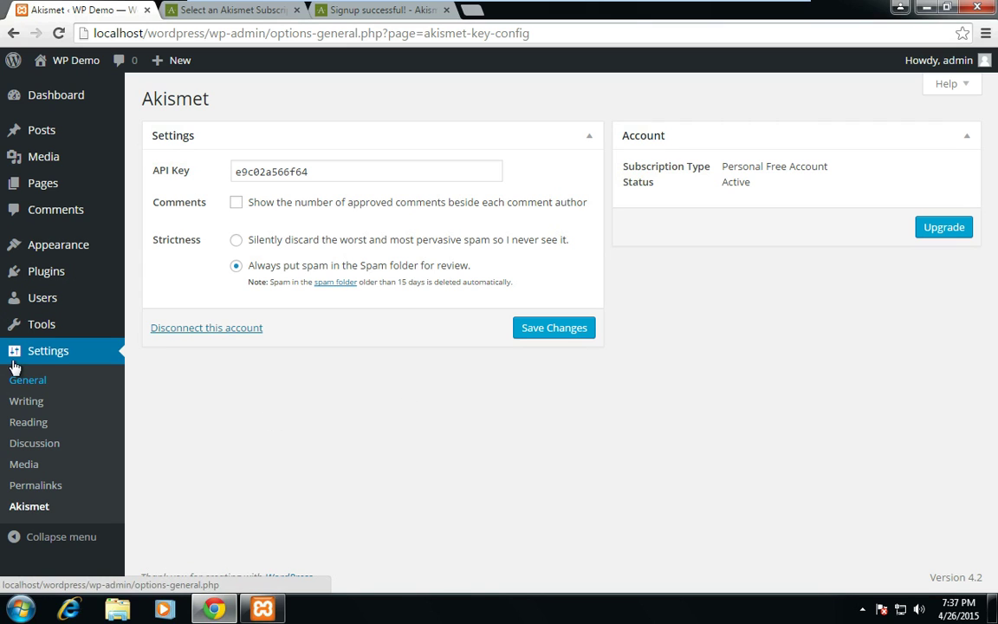
Return to Discussion Settings and scroll down to the Comment Moderation and Comment Blacklist lists
left_click(19, 451)
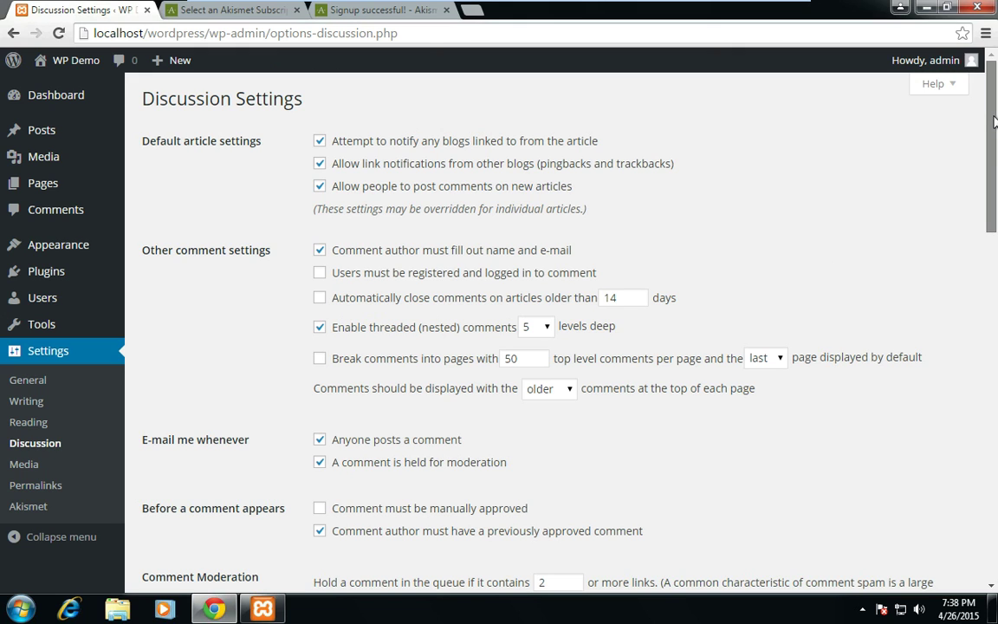
left_click_drag(995, 121, 993, 167)
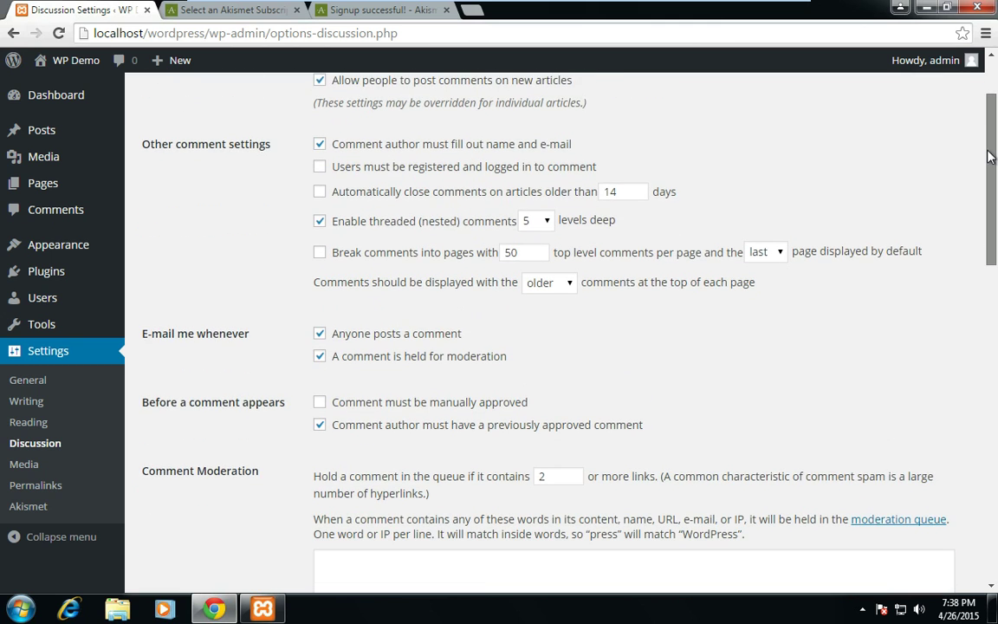
right_click(991, 167)
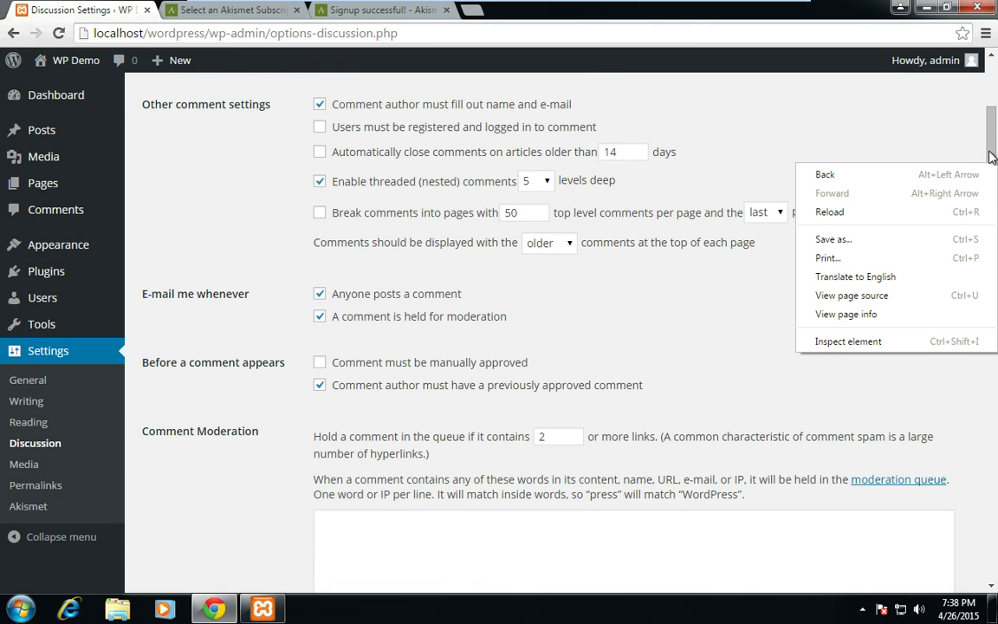
left_click(992, 157)
left_click_drag(992, 157, 992, 246)
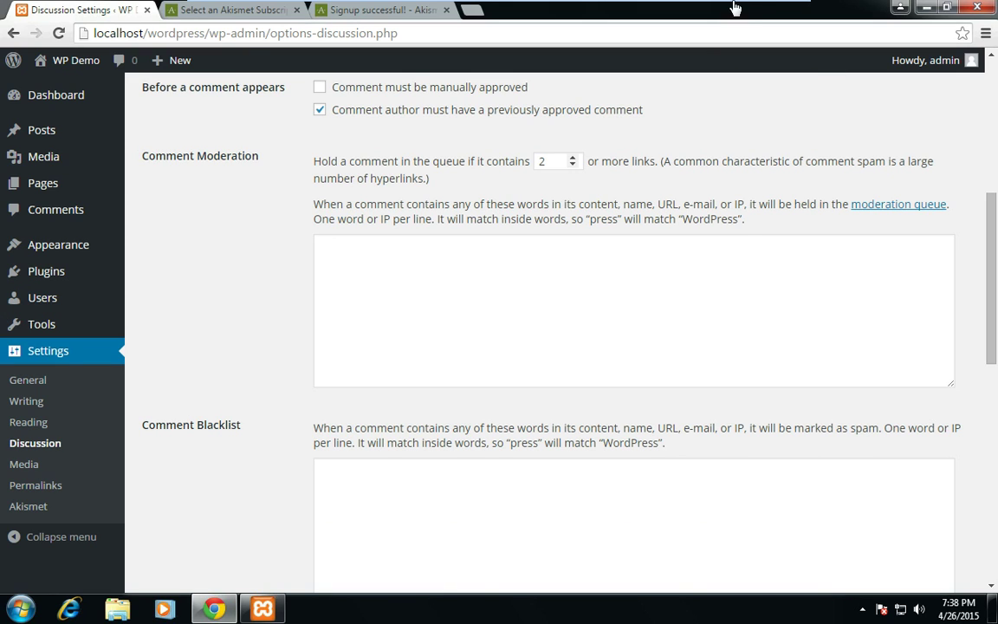